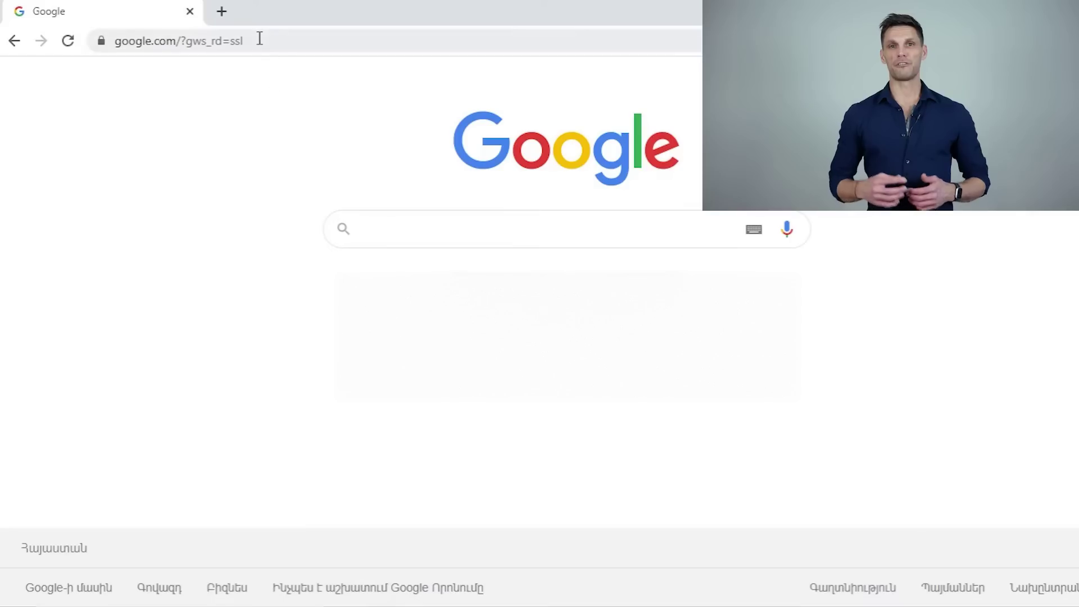
# Go to krisp.ai in Chrome and open the 'Get Krisp for Free' page.
pyautogui.click(260, 39)
pyautogui.write('krisp.ai')
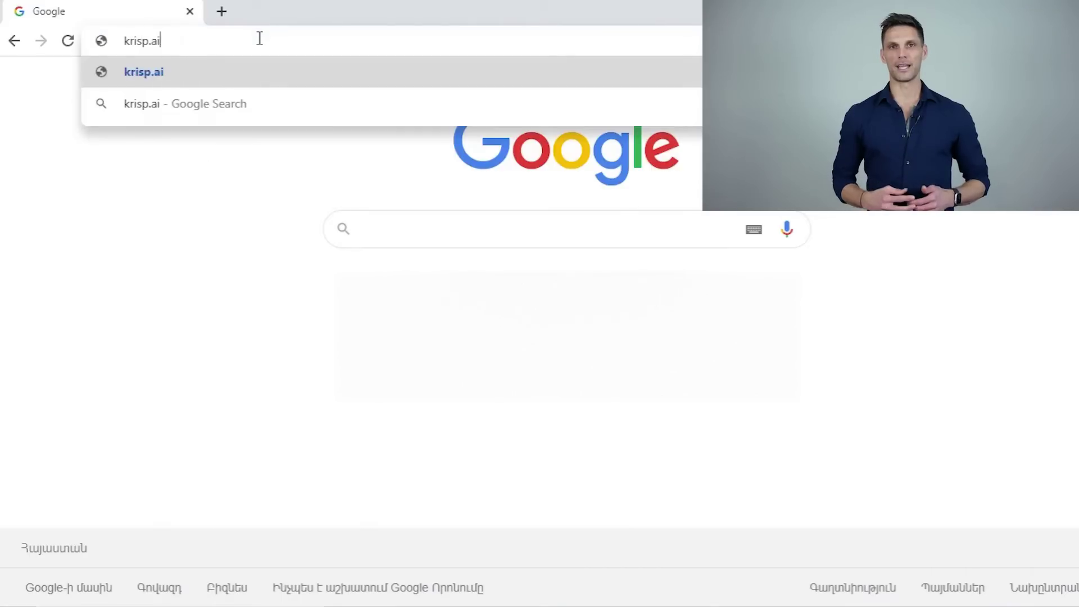
pyautogui.press('Return')
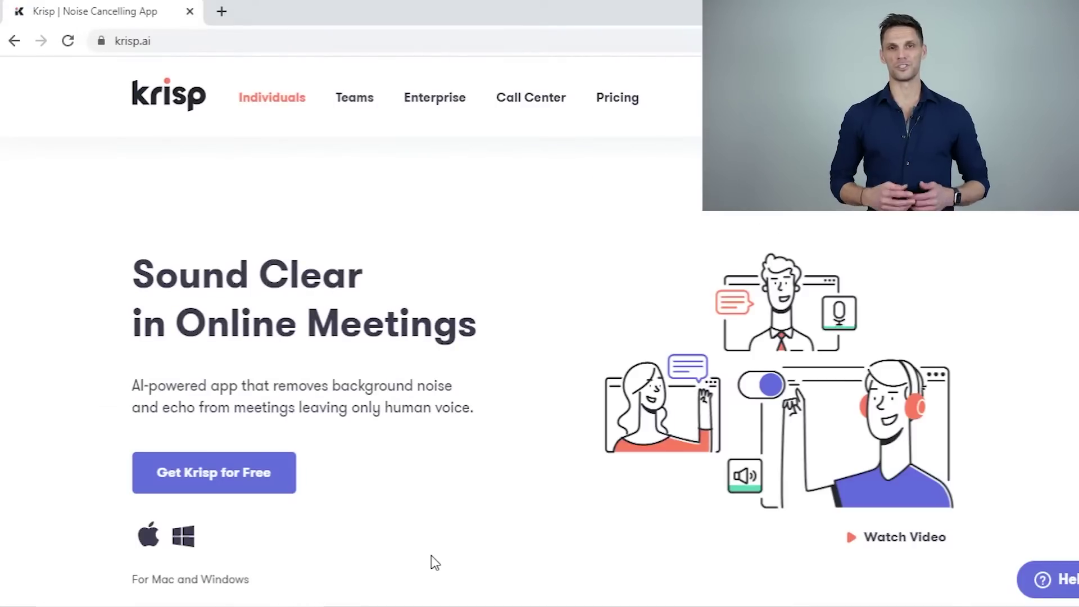
pyautogui.click(253, 476)
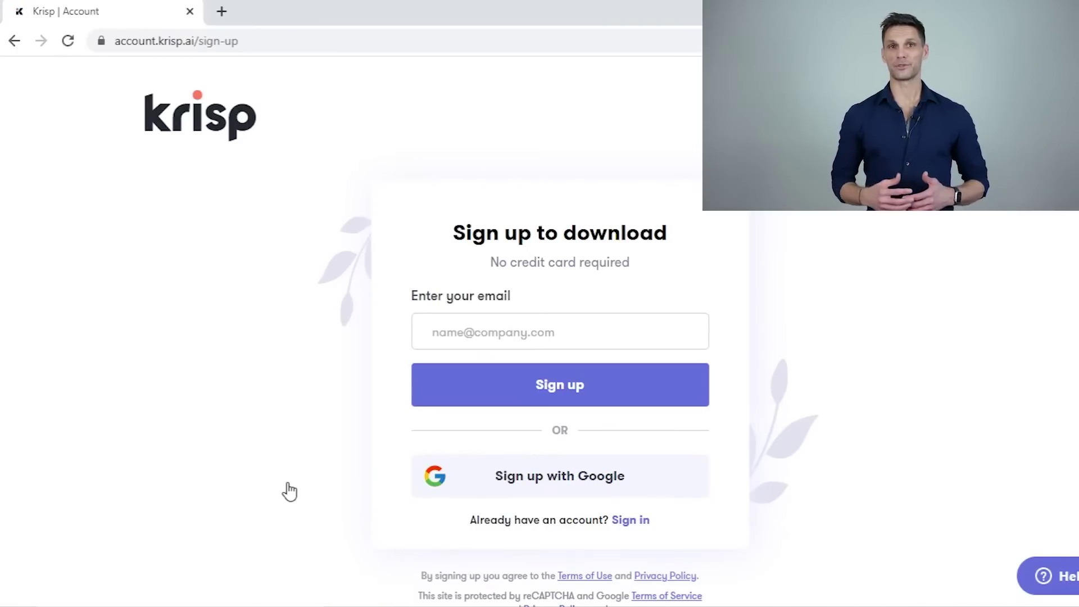
# Enter an email address in the Krisp sign-up form and submit it.
pyautogui.click(574, 332)
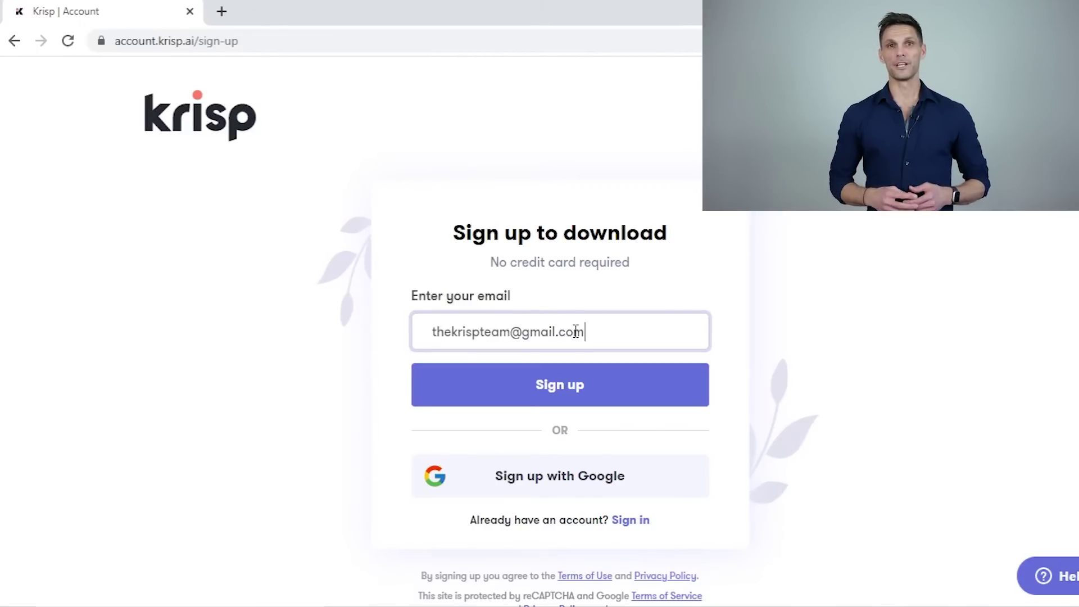
pyautogui.click(596, 398)
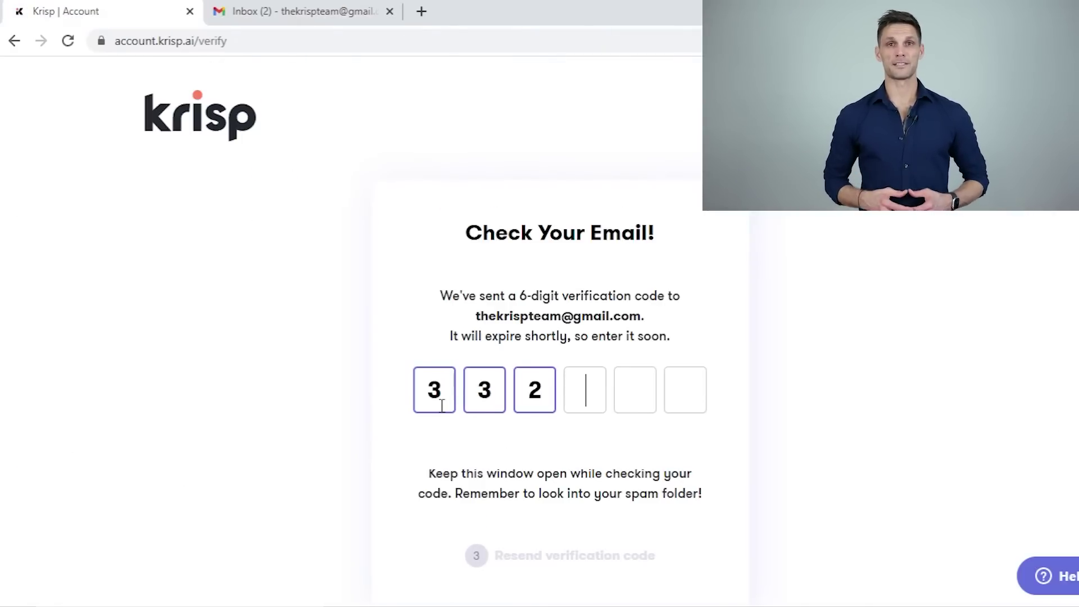
pyautogui.write('65')
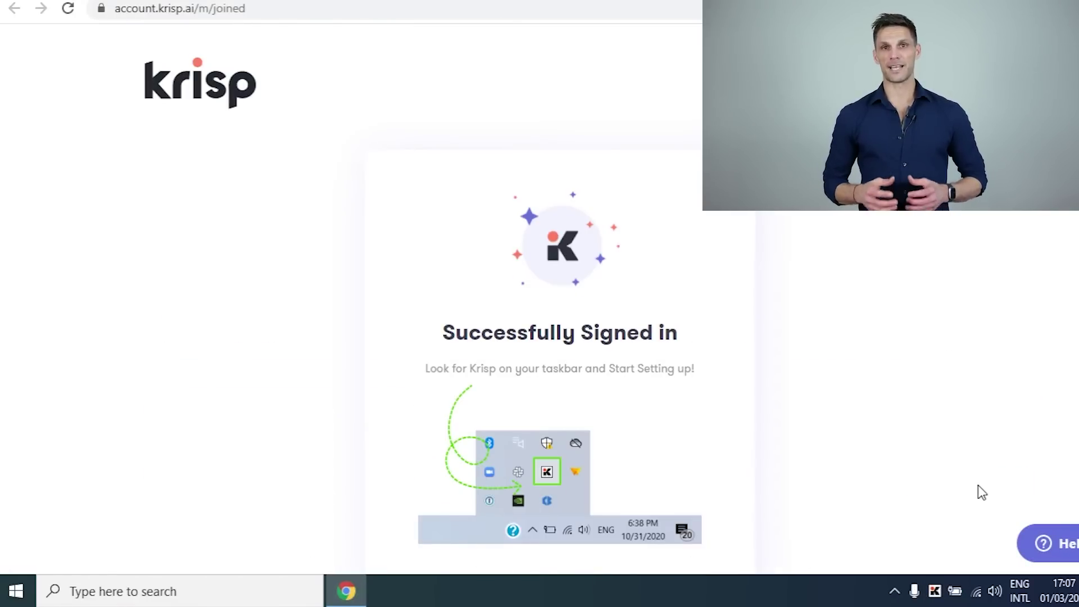
# Open the Krisp tray panel showing 'You're now signed in' and start setup.
pyautogui.click(935, 591)
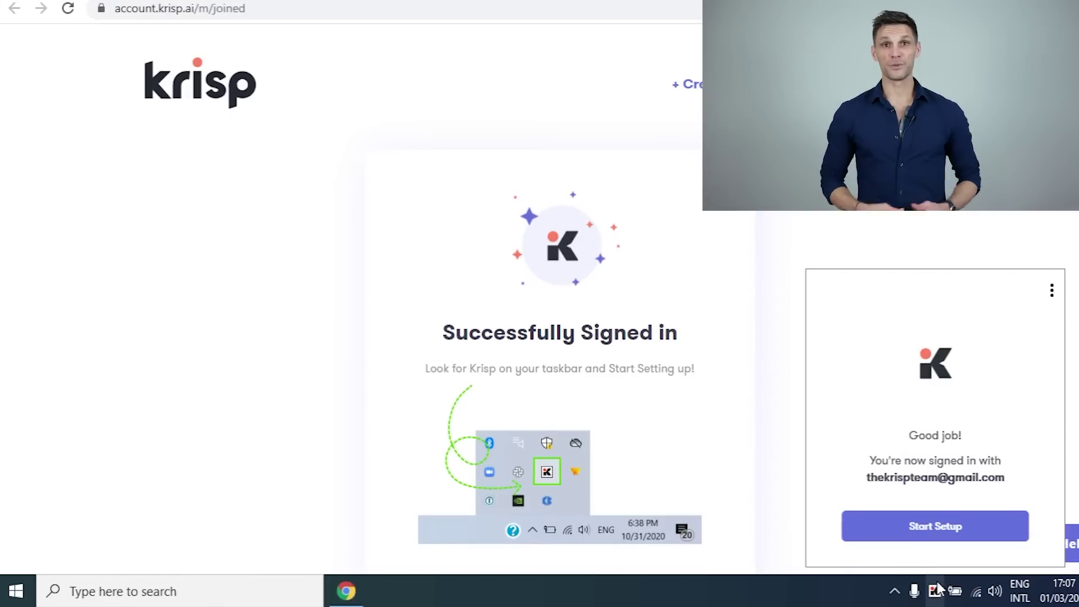
pyautogui.click(982, 536)
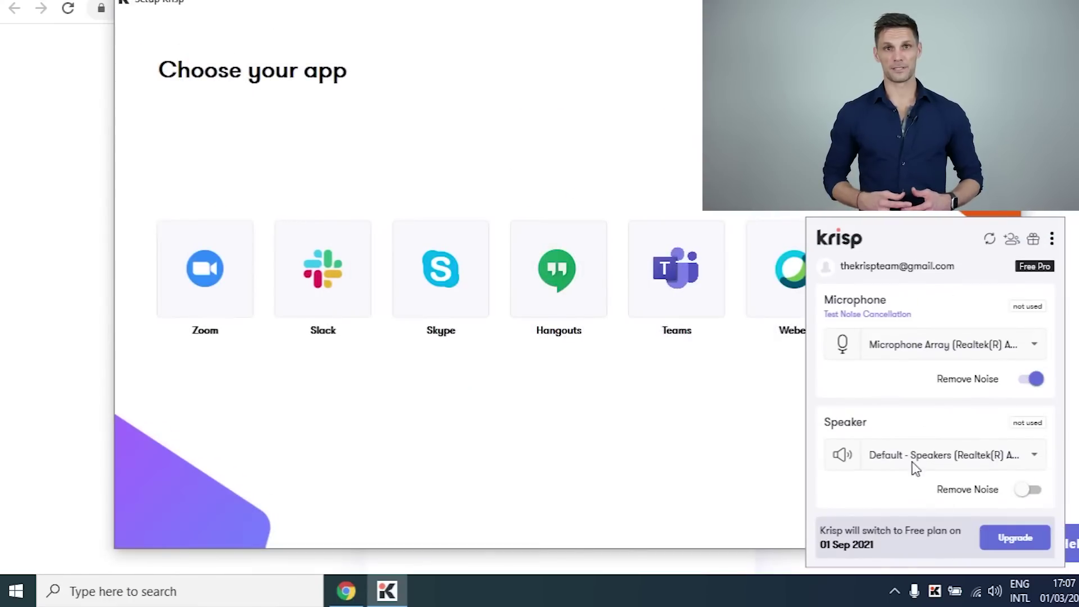
# Close the Krisp tray panel and choose 'Other App' in Choose your app.
pyautogui.click(813, 604)
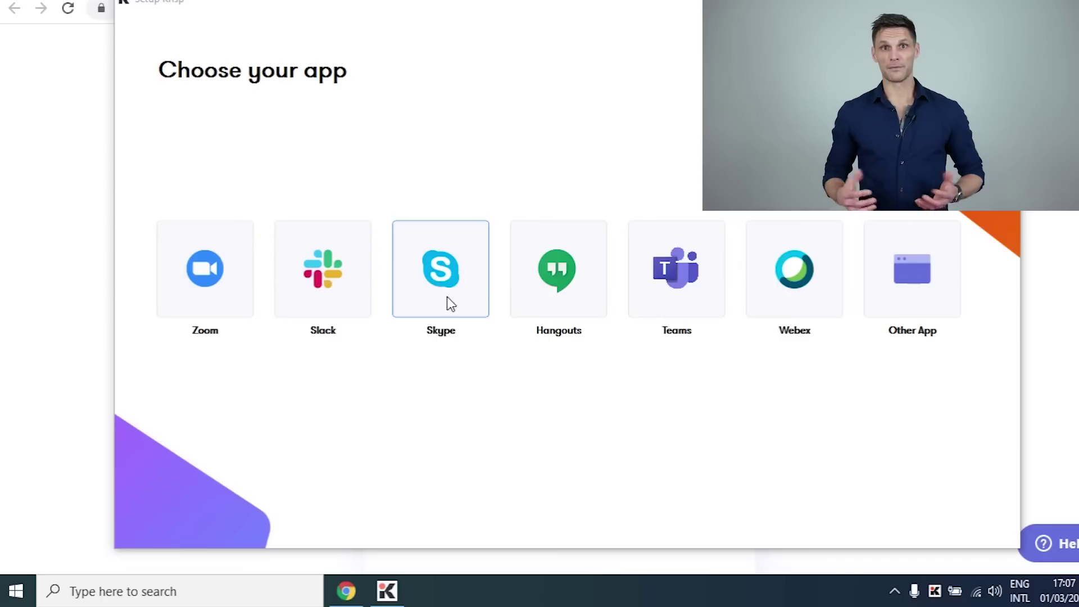
pyautogui.click(897, 286)
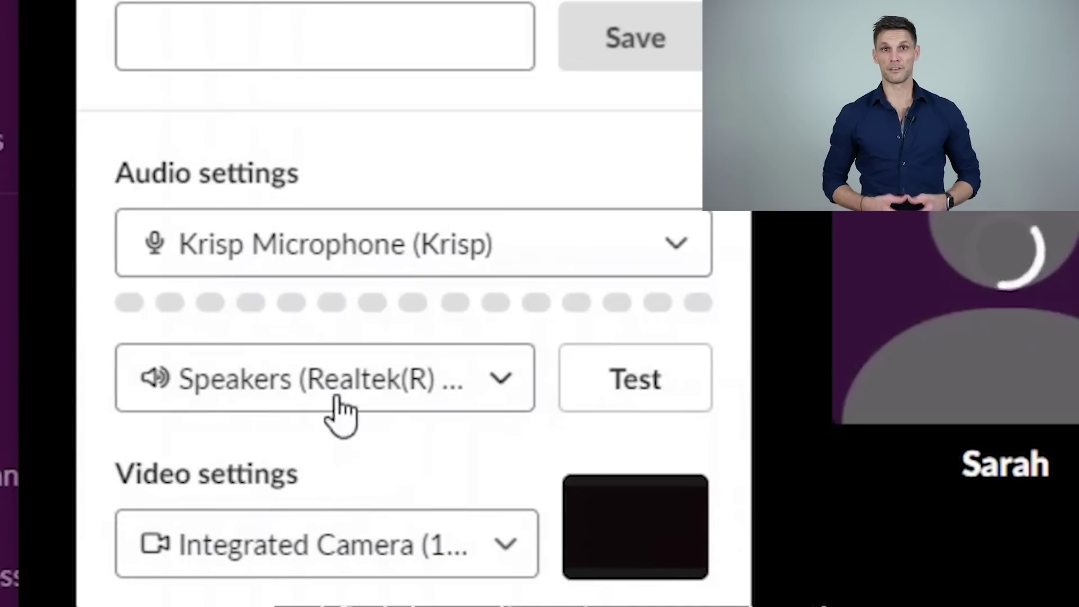
# Select 'Krisp Speaker (Krisp)' from Slack's speaker device dropdown.
pyautogui.click(342, 396)
pyautogui.click(472, 595)
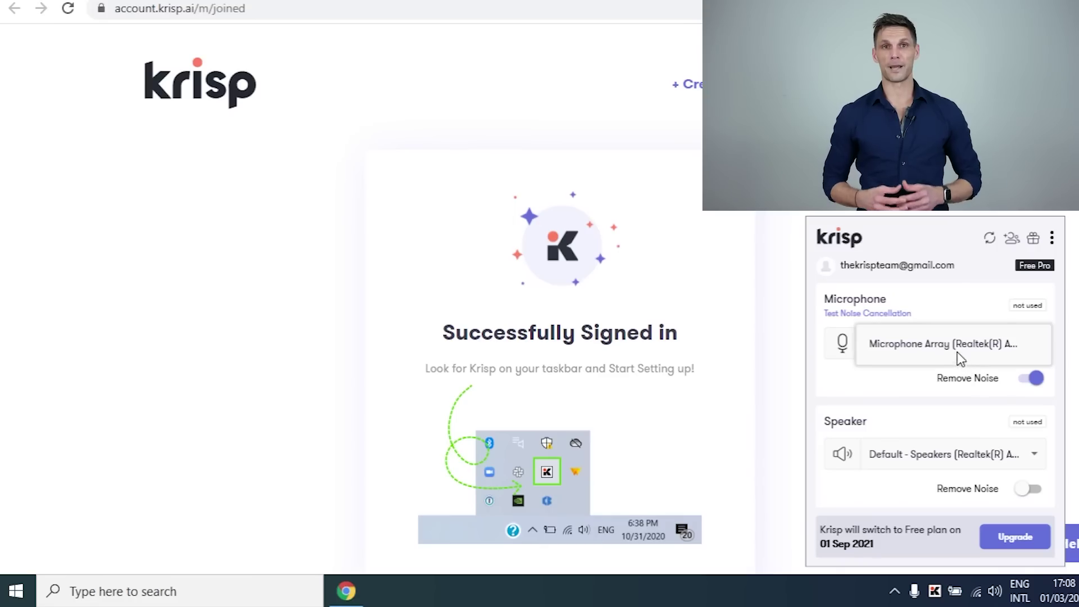
pyautogui.click(943, 455)
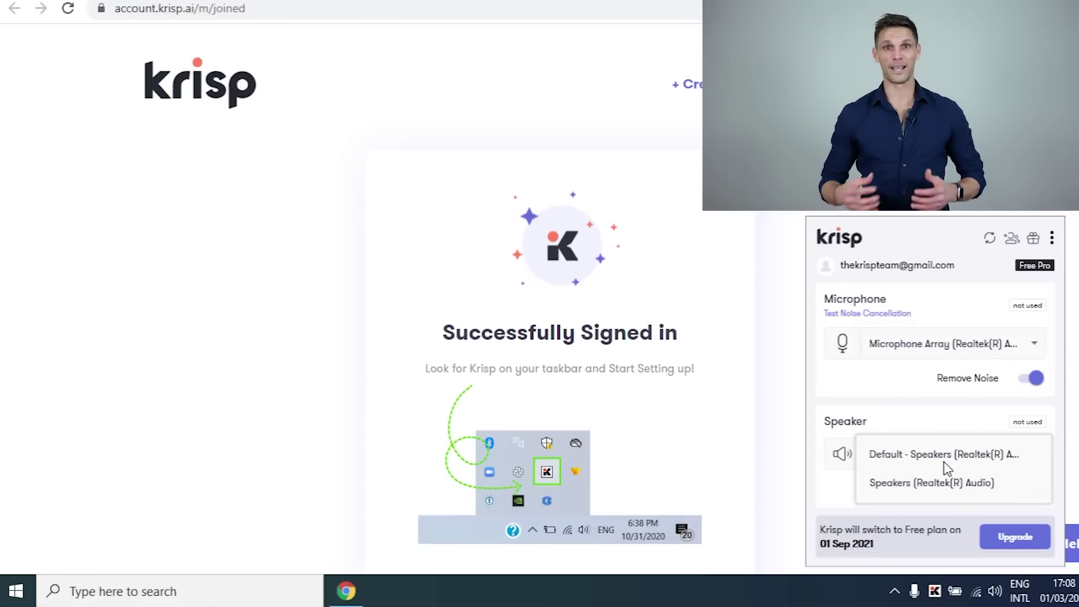